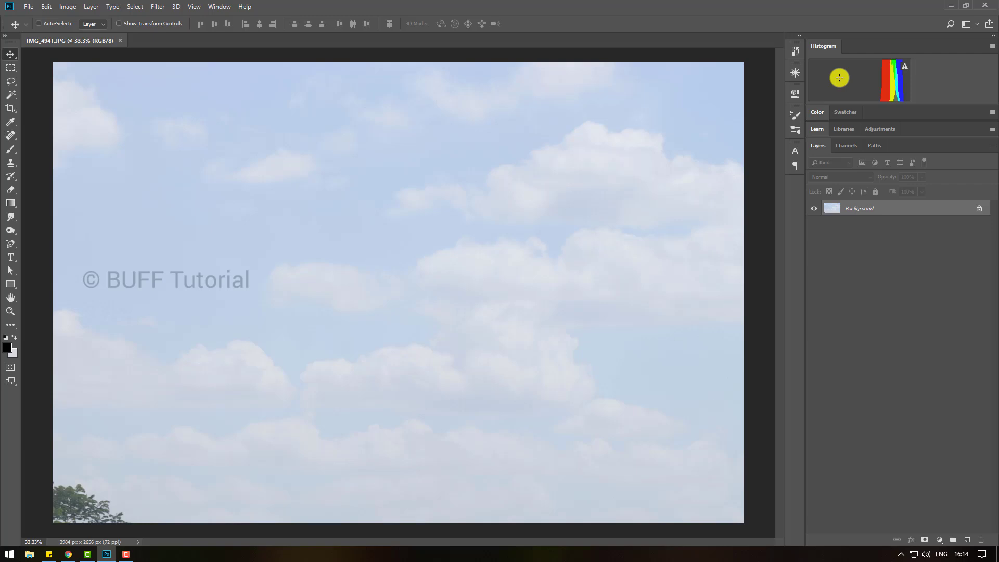
# Turn on auto-select, duplicate the Background as Layer 1, and apply Levels to it
pyautogui.click(38, 23)
pyautogui.hotkey('ctrl', 'j')
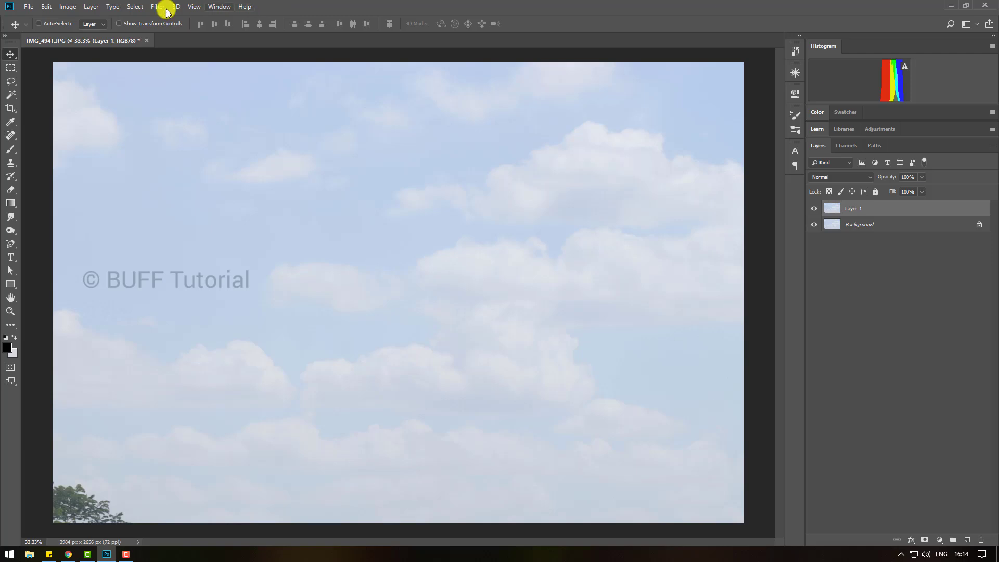
pyautogui.click(67, 7)
pyautogui.moveTo(84, 33)
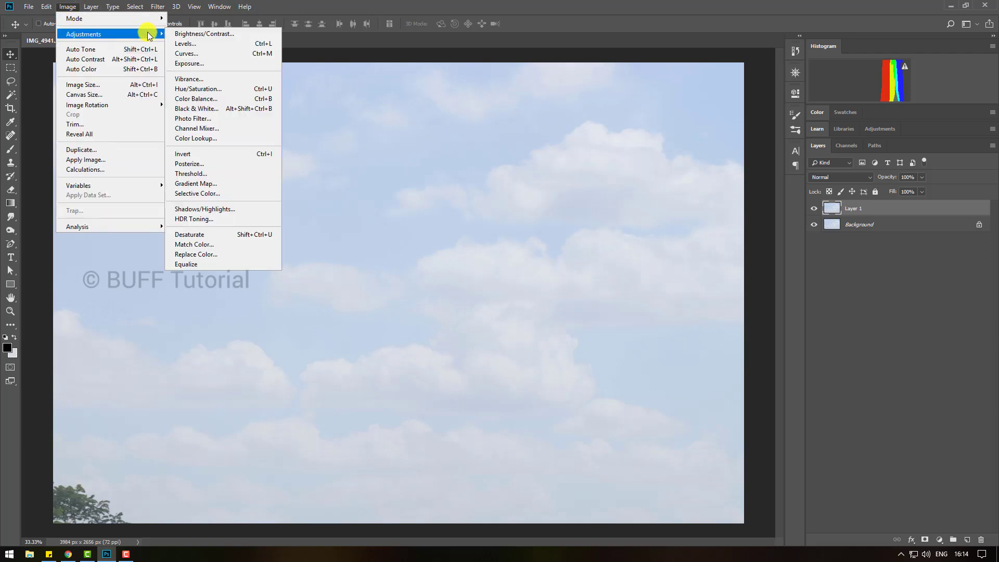
pyautogui.click(222, 43)
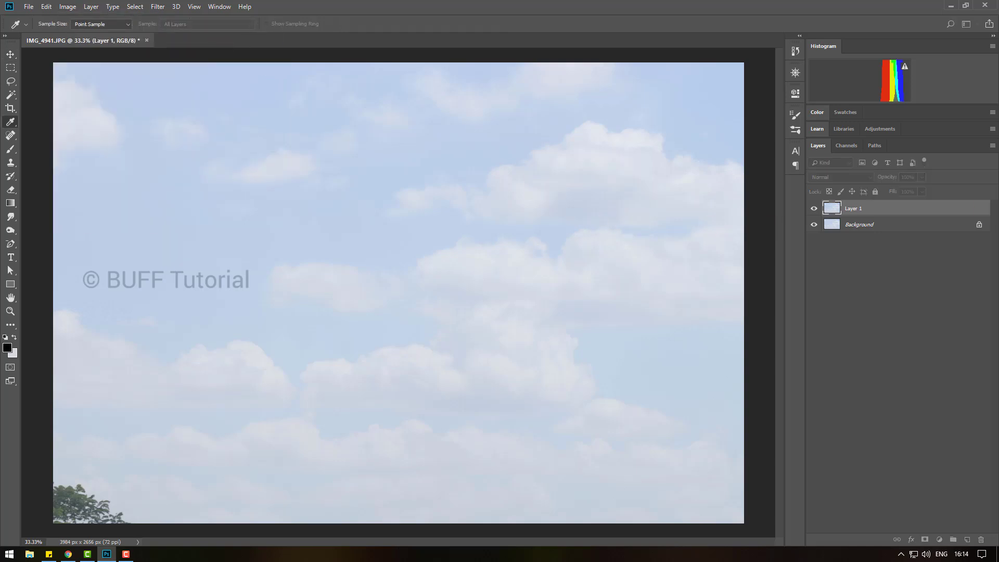
# Try Levels inputs 0, 0.18 and 244, then cancel so the sky stays pale
pyautogui.moveTo(482, 134); pyautogui.dragTo(586, 65)
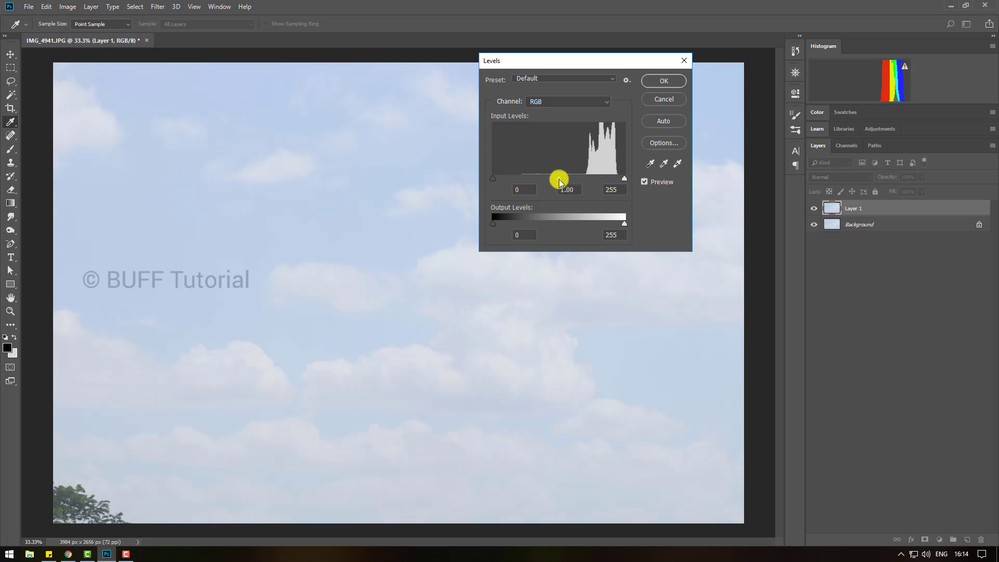
pyautogui.moveTo(559, 179); pyautogui.dragTo(606, 180)
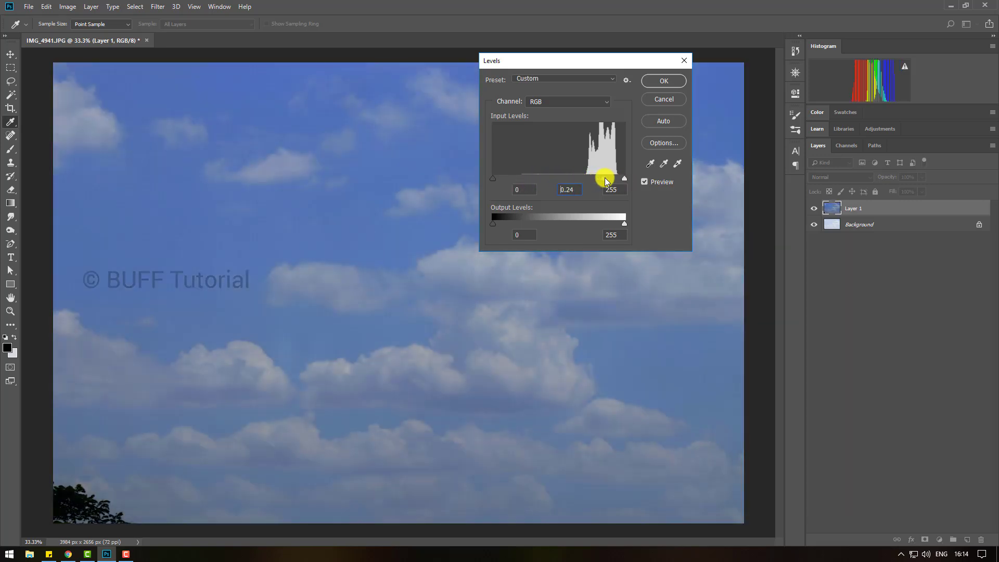
pyautogui.moveTo(624, 179); pyautogui.dragTo(607, 182)
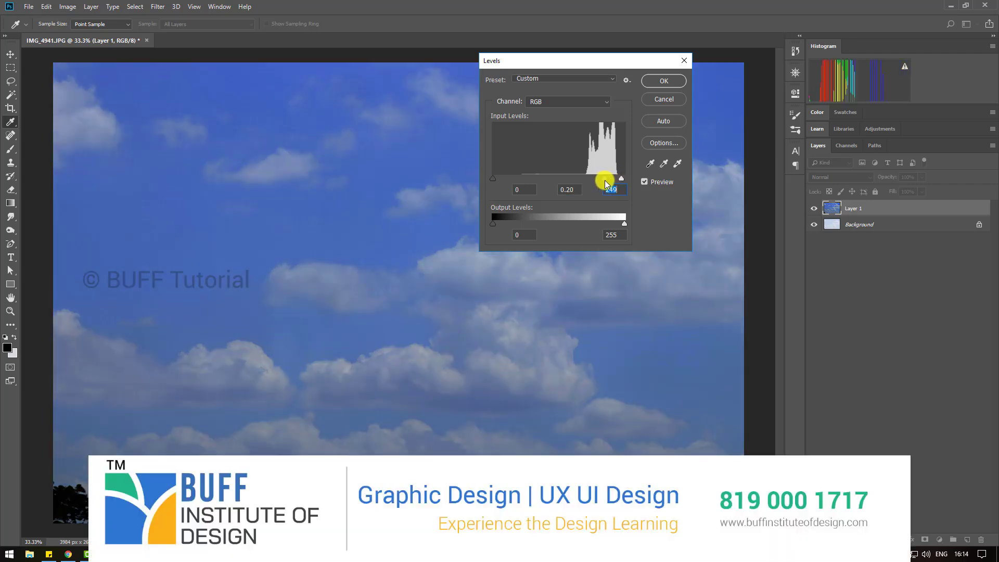
pyautogui.moveTo(621, 179); pyautogui.dragTo(604, 180)
pyautogui.click(603, 180)
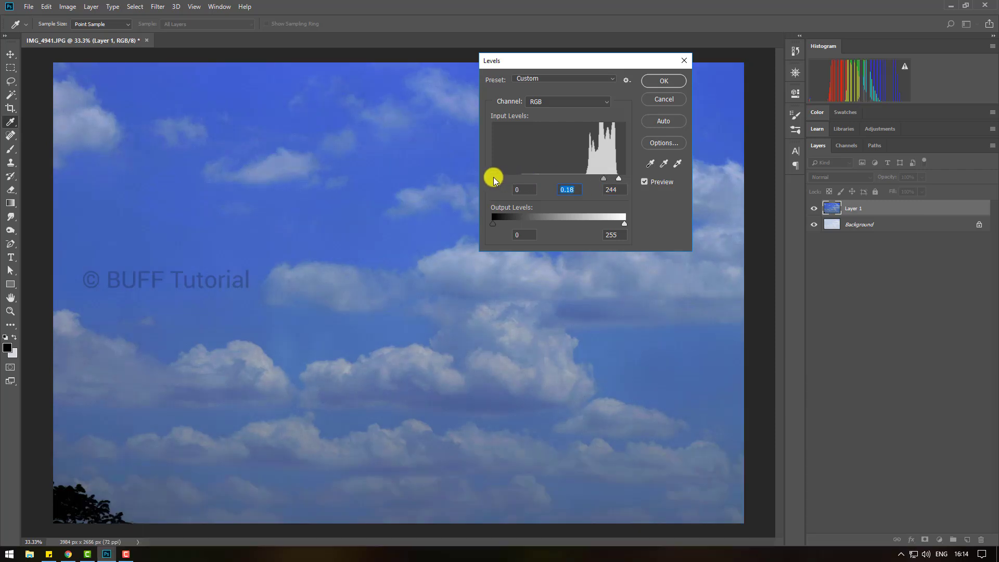
pyautogui.click(493, 178)
pyautogui.click(664, 100)
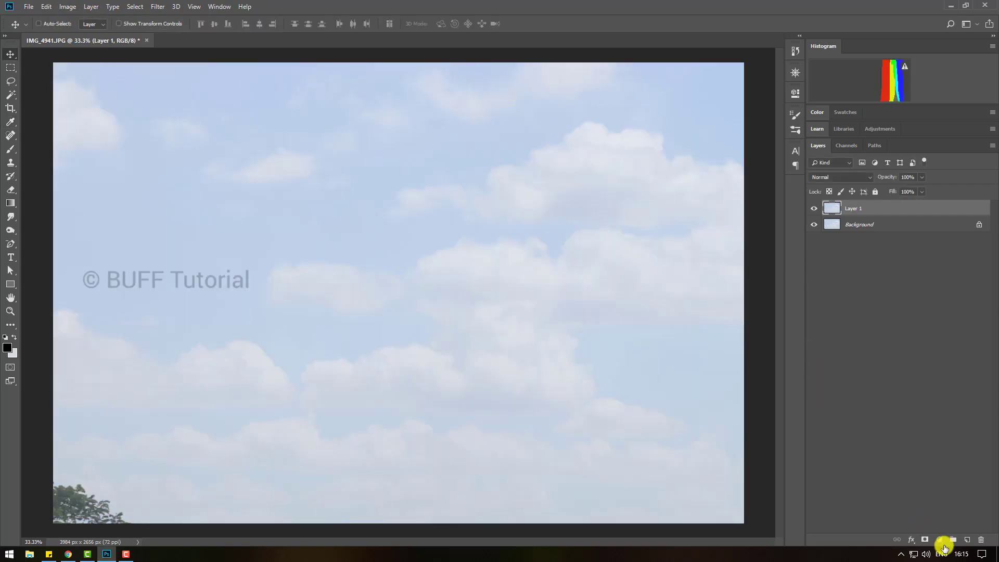
# Add a black Solid Color fill layer blended in Overlay mode
pyautogui.click(940, 539)
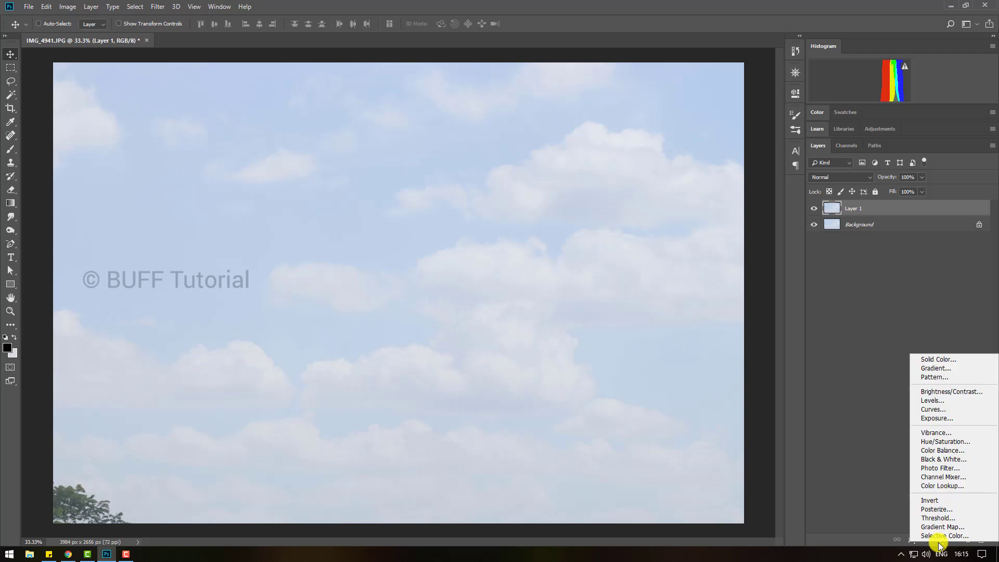
pyautogui.click(942, 360)
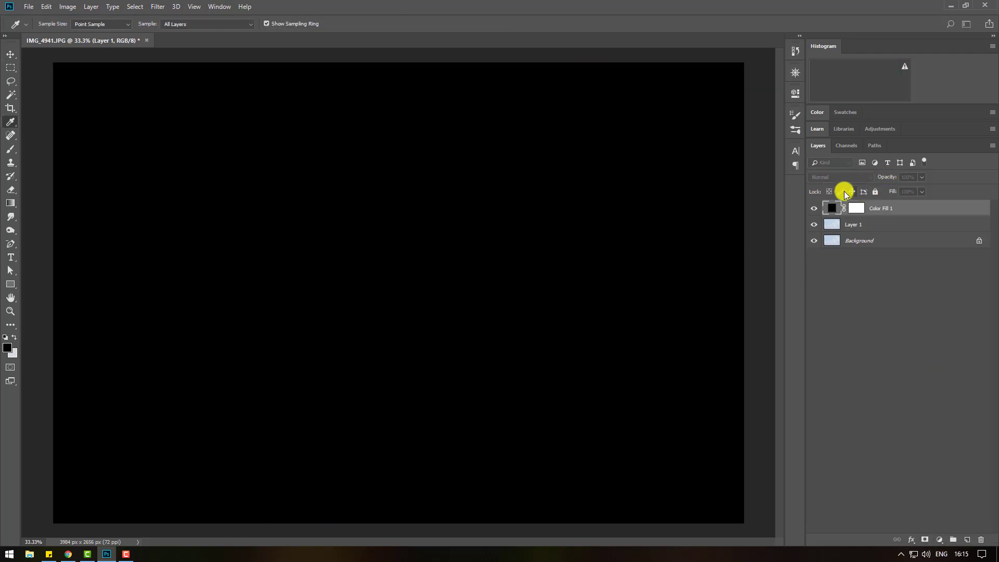
pyautogui.press('Return')
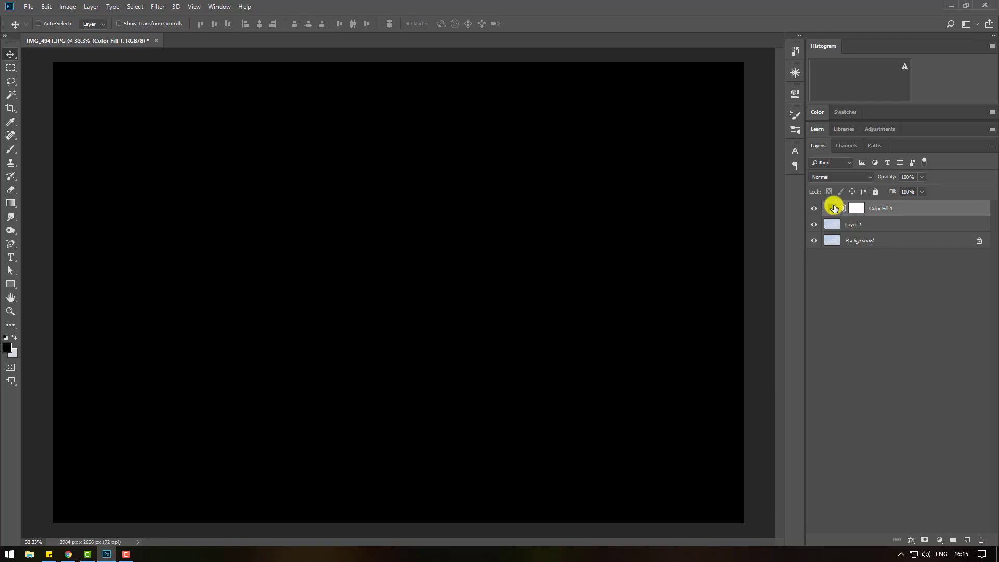
pyautogui.click(825, 180)
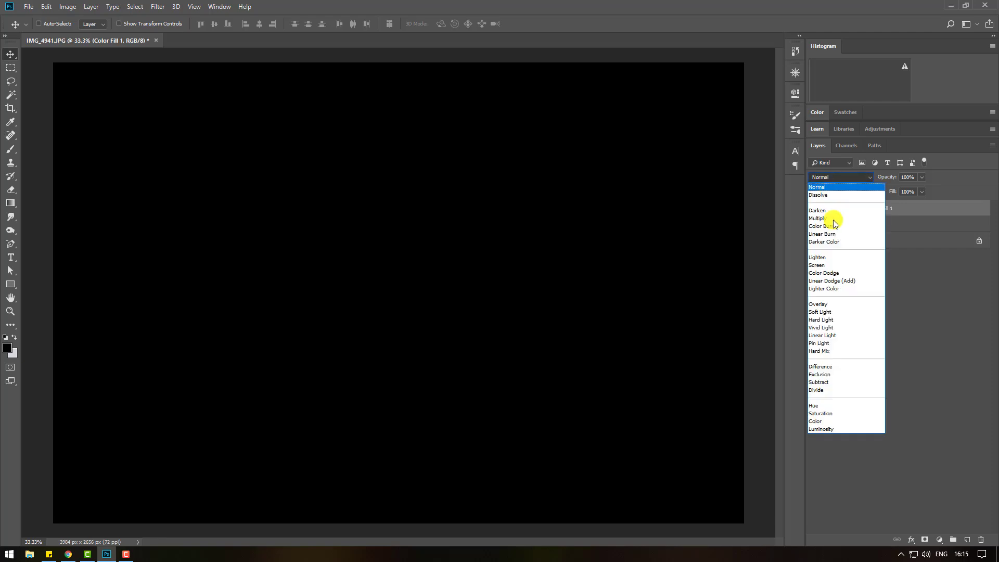
pyautogui.click(828, 304)
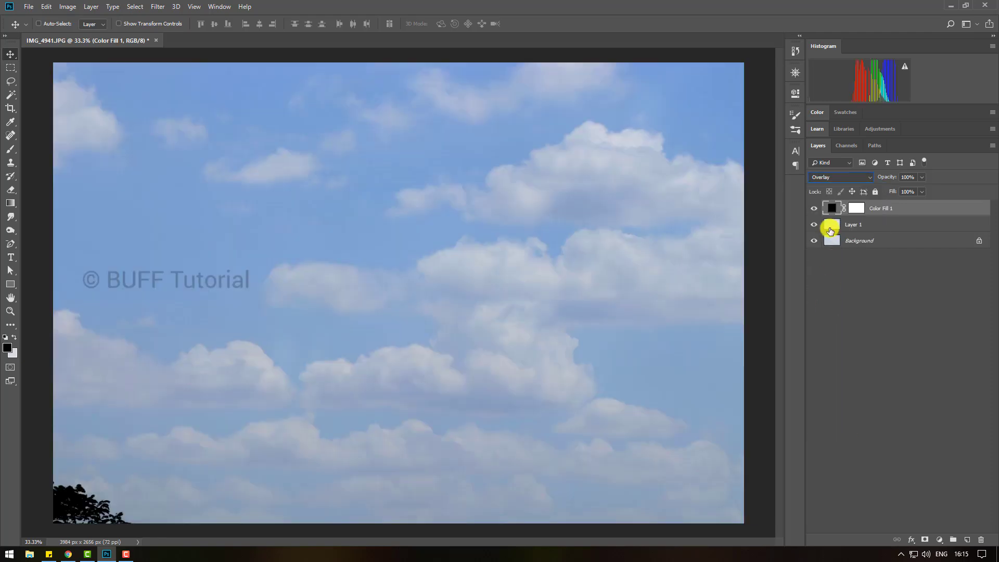
# Toggle Color Fill 1 on and off to compare, then duplicate it as Color Fill 1 copy
pyautogui.click(814, 209)
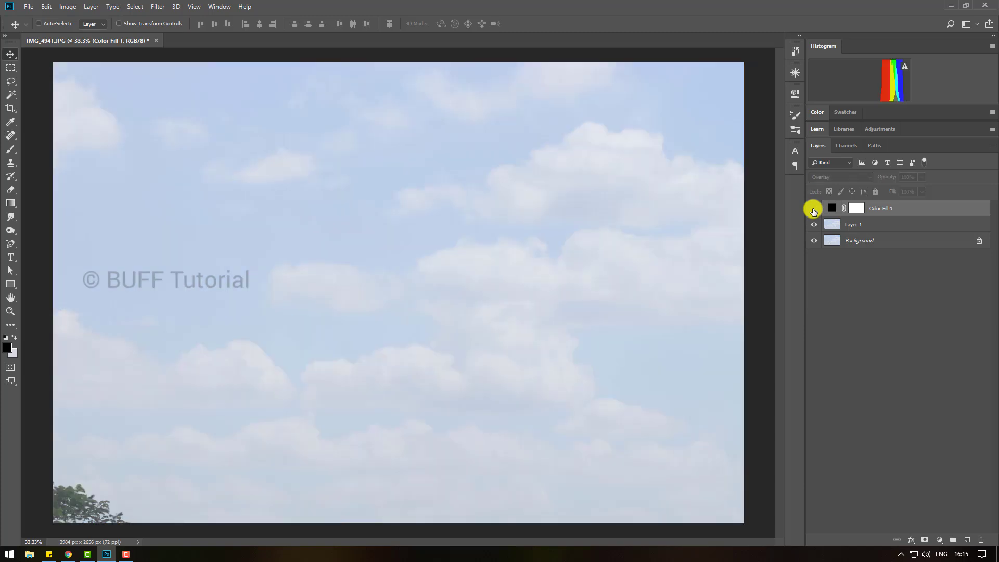
pyautogui.click(814, 209)
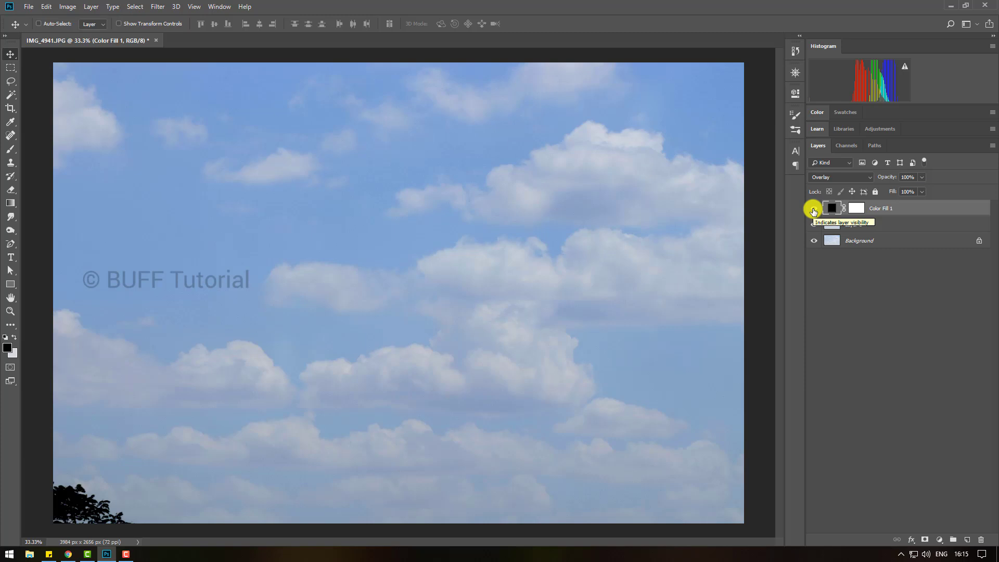
pyautogui.click(814, 209)
pyautogui.click(814, 209)
pyautogui.click(814, 209)
pyautogui.click(814, 209)
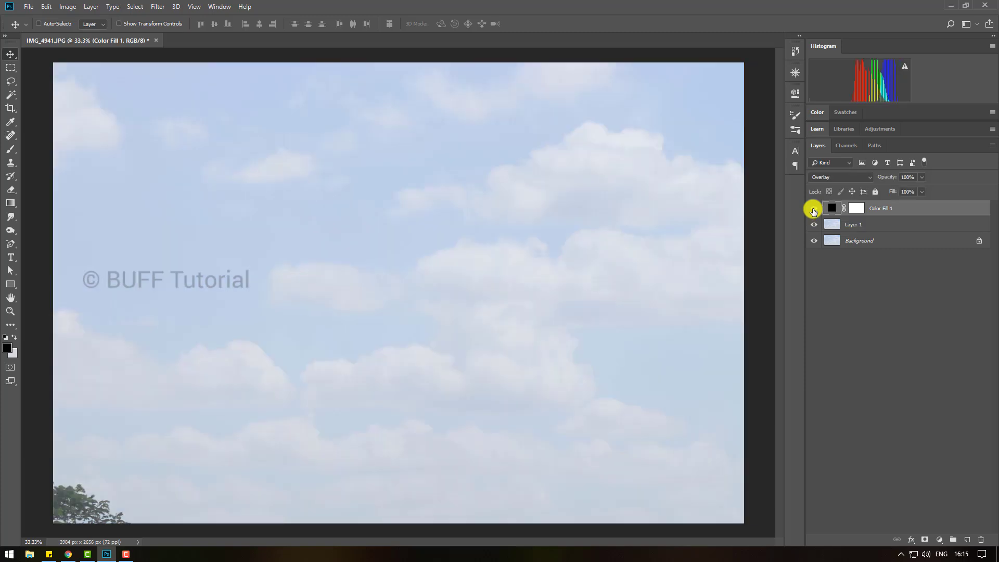
pyautogui.click(814, 208)
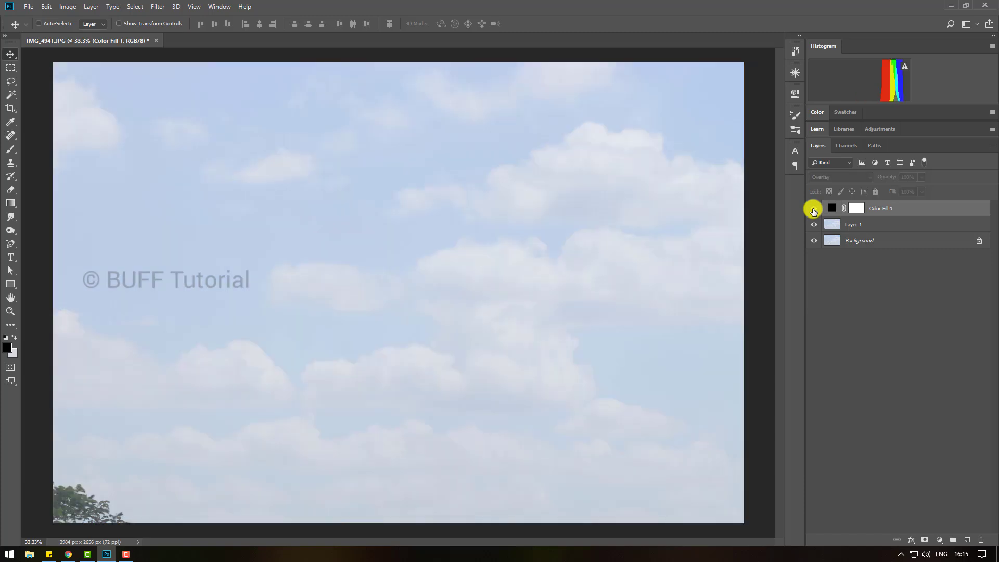
pyautogui.click(814, 209)
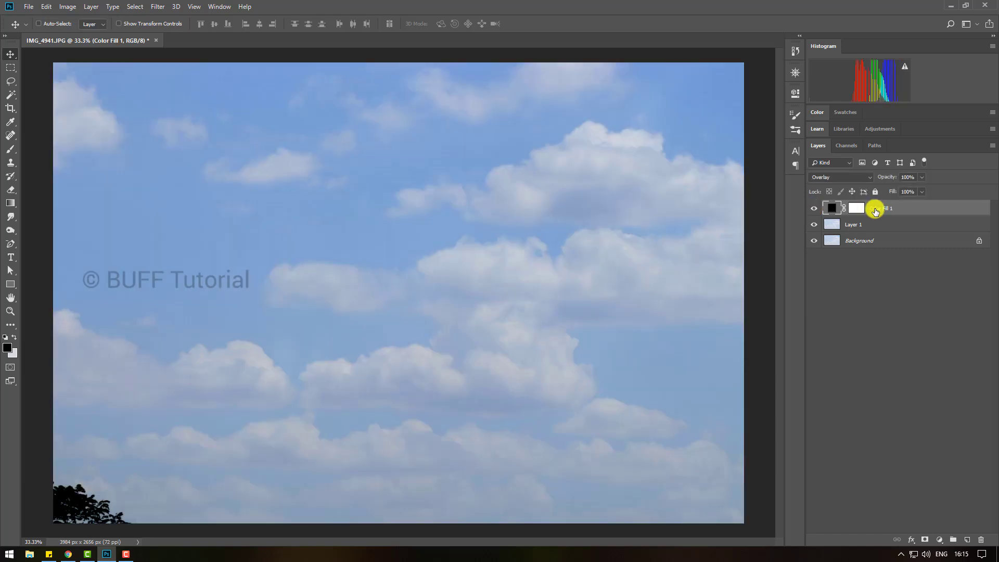
pyautogui.hotkey('ctrl', 'j')
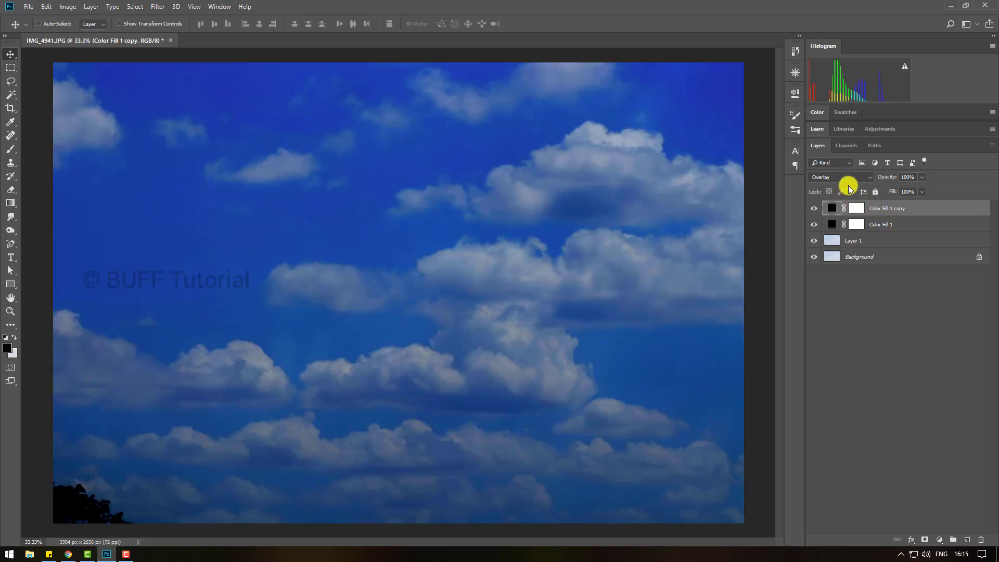
# Set the Color Fill 1 copy layer's opacity to 73%
pyautogui.click(921, 177)
pyautogui.moveTo(923, 188); pyautogui.dragTo(905, 191)
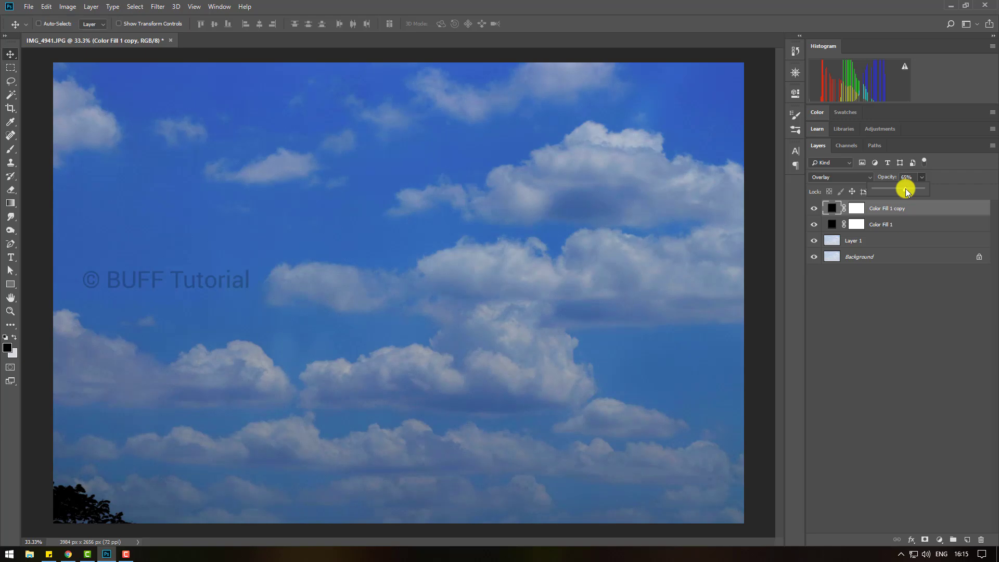
pyautogui.click(927, 215)
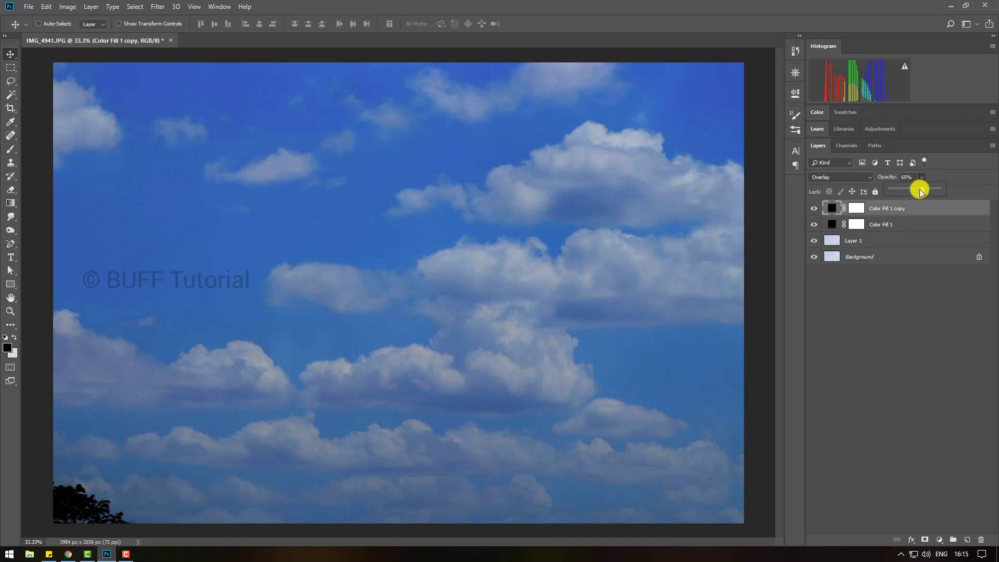
pyautogui.moveTo(926, 190); pyautogui.dragTo(924, 191)
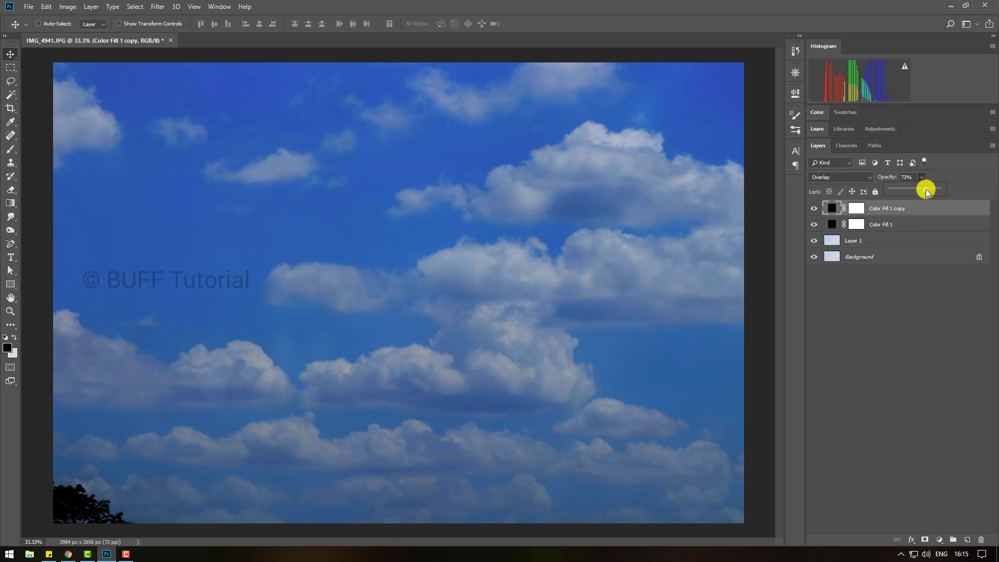
pyautogui.moveTo(926, 189); pyautogui.dragTo(926, 190)
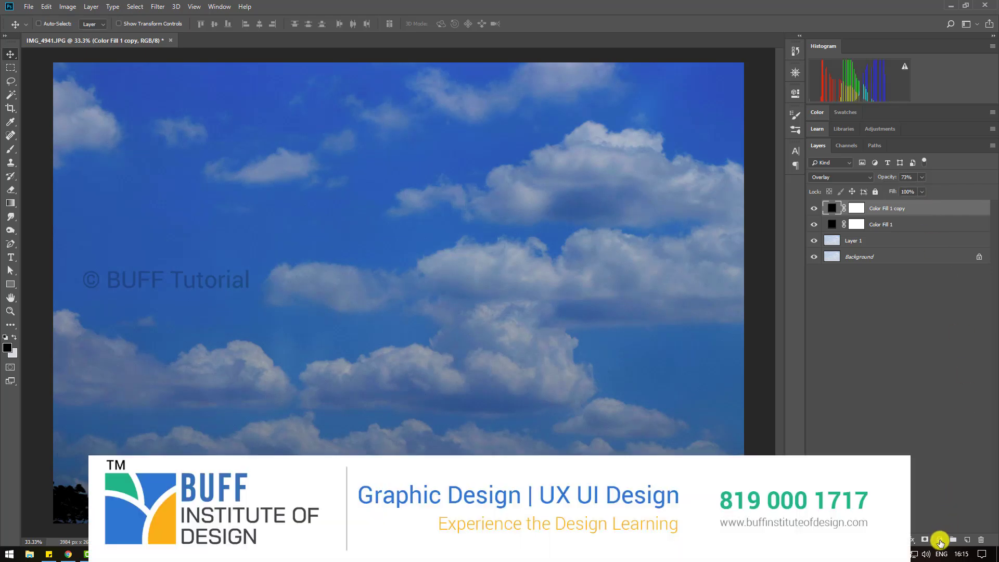
pyautogui.click(940, 541)
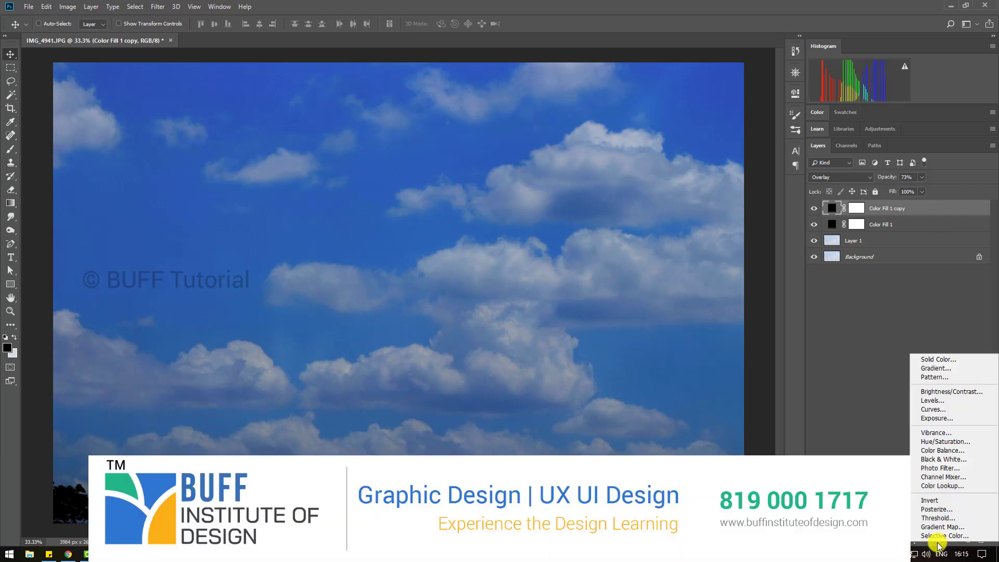
# Add a Levels adjustment layer with input levels 0, 1.04 and 224
pyautogui.click(933, 401)
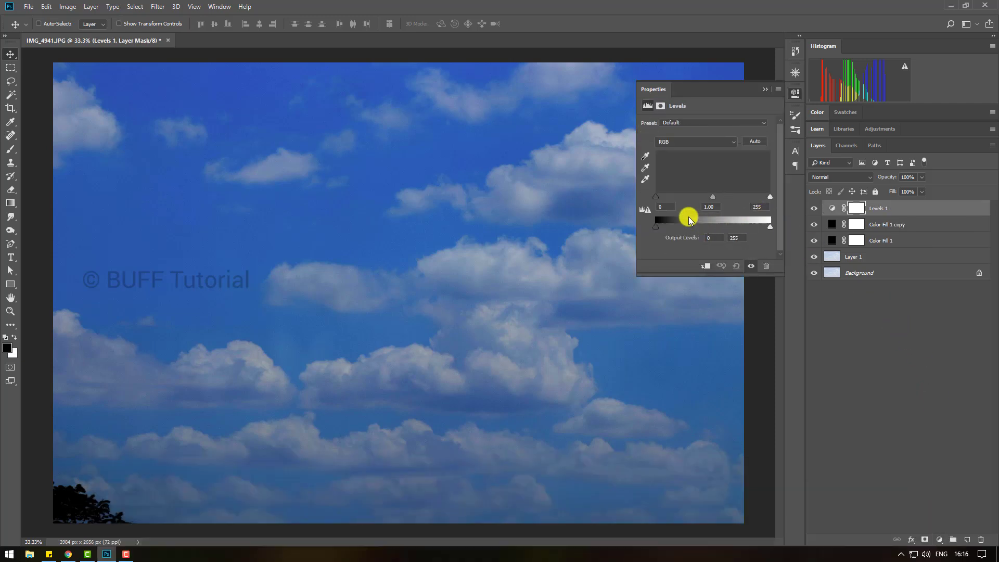
pyautogui.moveTo(713, 197); pyautogui.dragTo(721, 196)
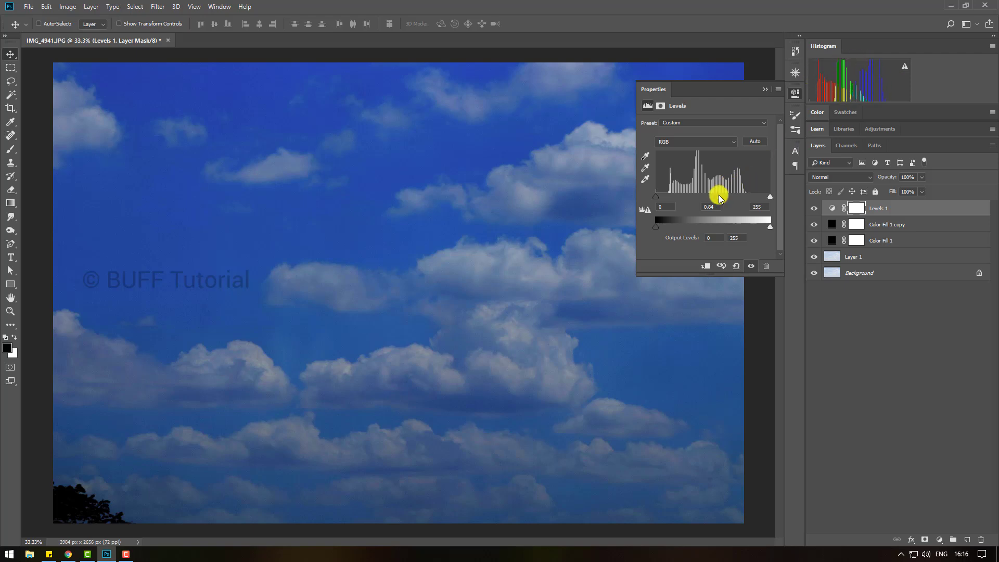
pyautogui.moveTo(720, 198); pyautogui.dragTo(655, 197)
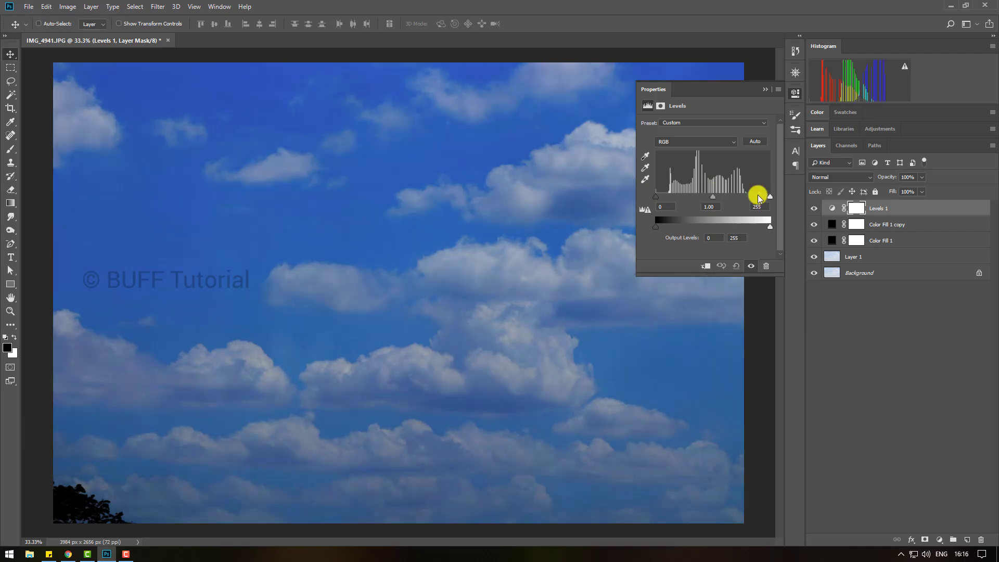
pyautogui.moveTo(770, 196); pyautogui.dragTo(750, 196)
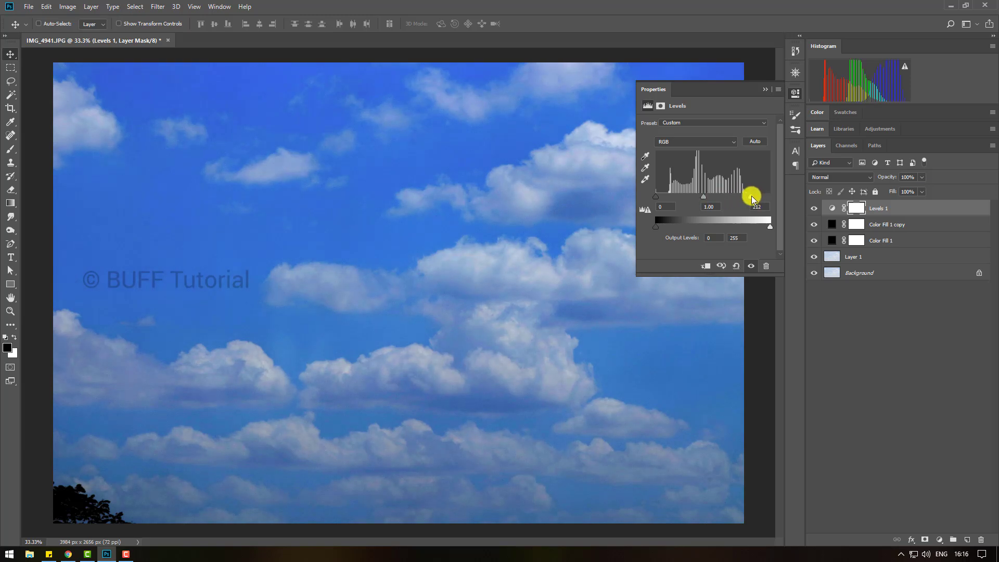
pyautogui.moveTo(749, 196)
pyautogui.mouseDown()
pyautogui.moveTo(759, 194)
pyautogui.moveTo(712, 197)
pyautogui.mouseUp()
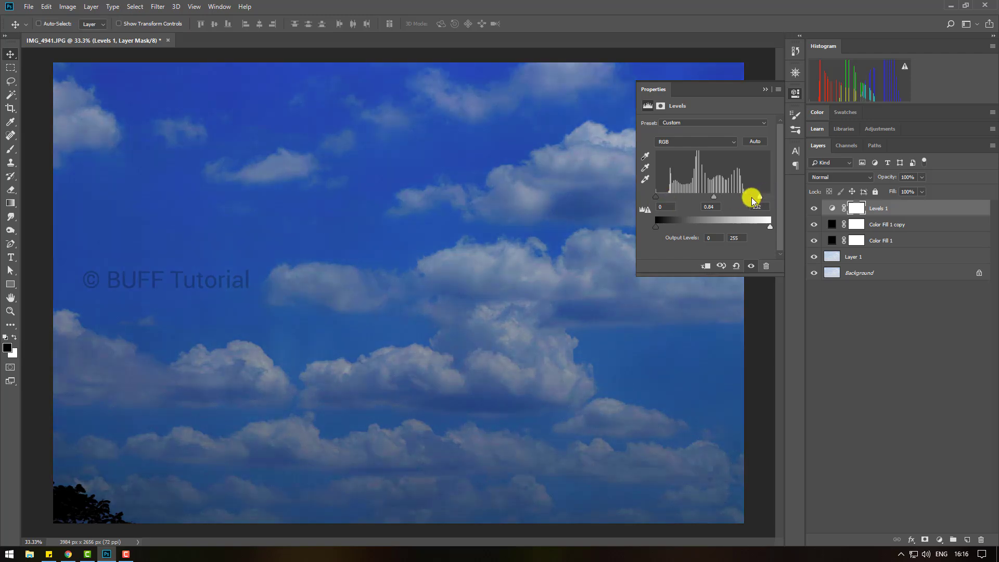
pyautogui.moveTo(755, 198)
pyautogui.mouseDown()
pyautogui.moveTo(746, 201)
pyautogui.moveTo(757, 198)
pyautogui.mouseUp()
pyautogui.moveTo(718, 197); pyautogui.dragTo(704, 198)
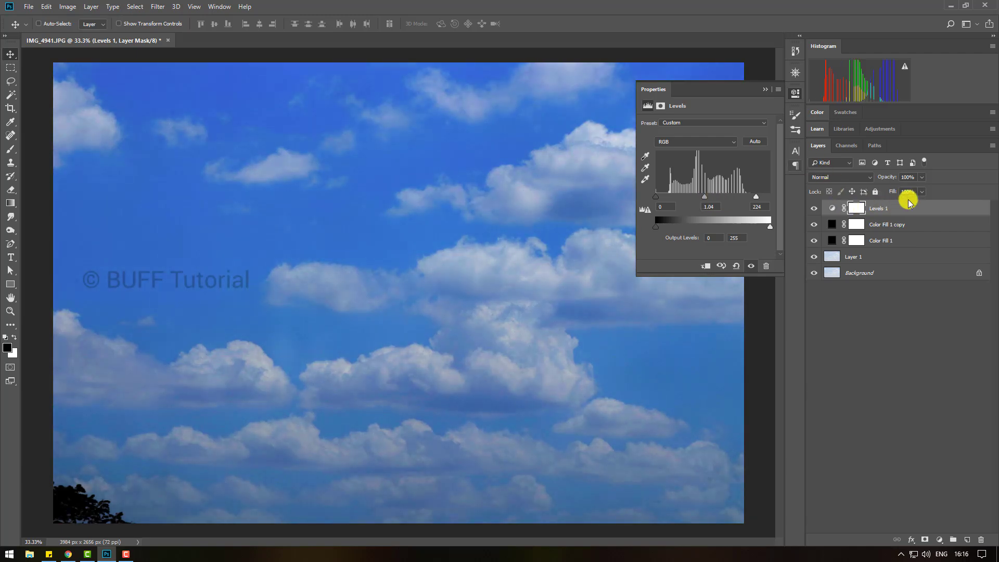
# Add a Hue/Saturation layer limited to Blues, sampling the sky colour
pyautogui.click(795, 93)
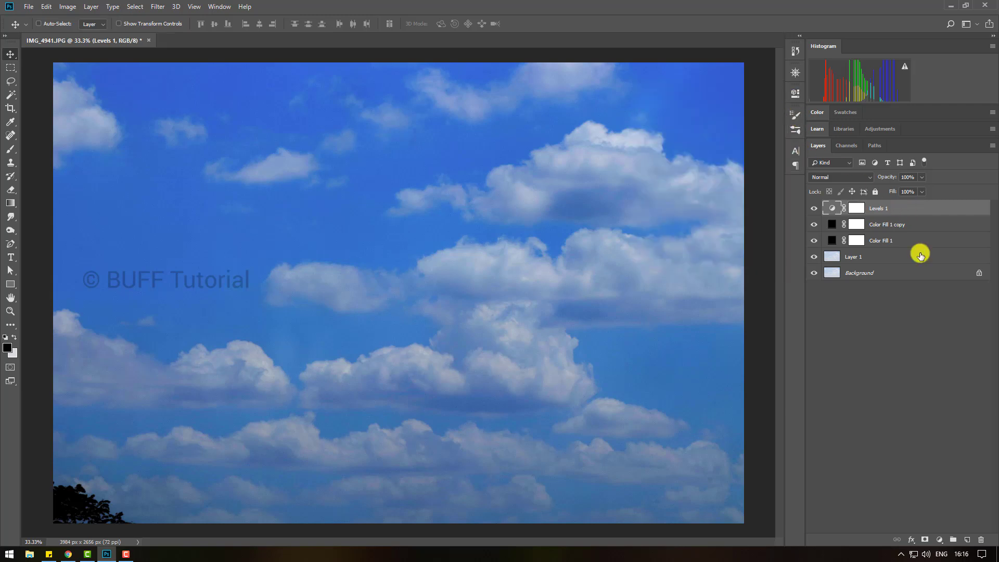
pyautogui.click(939, 539)
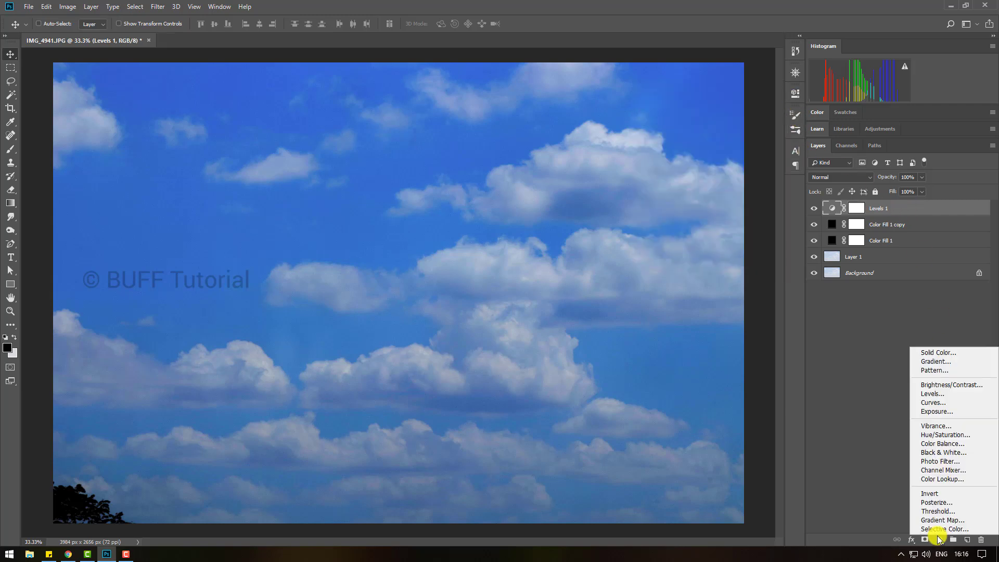
pyautogui.click(960, 436)
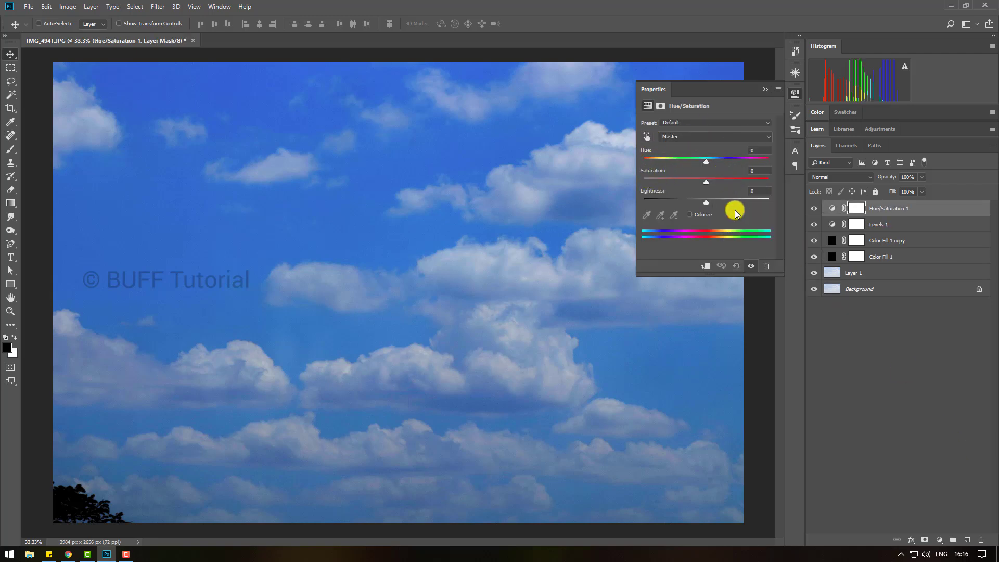
pyautogui.click(713, 136)
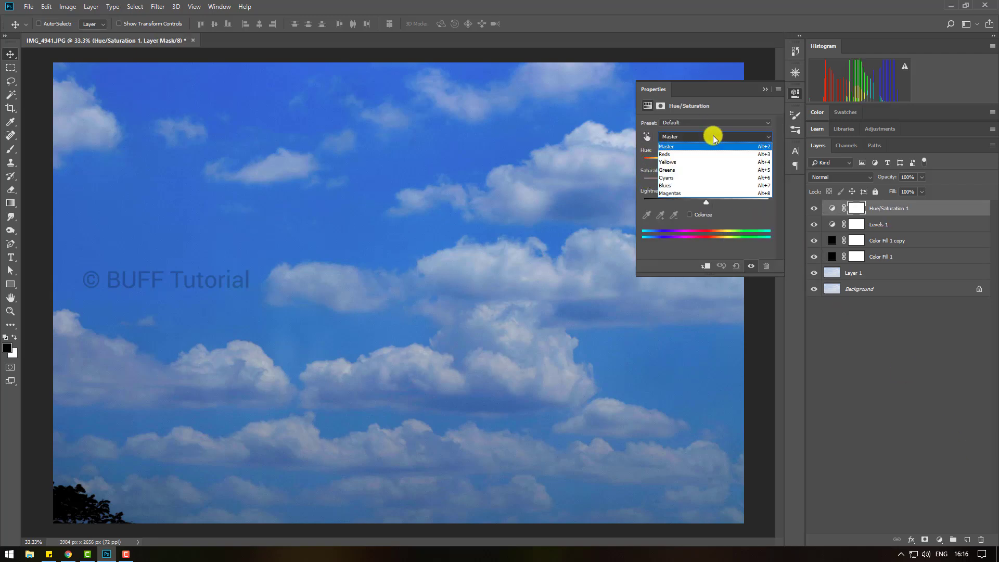
pyautogui.click(686, 185)
pyautogui.click(647, 215)
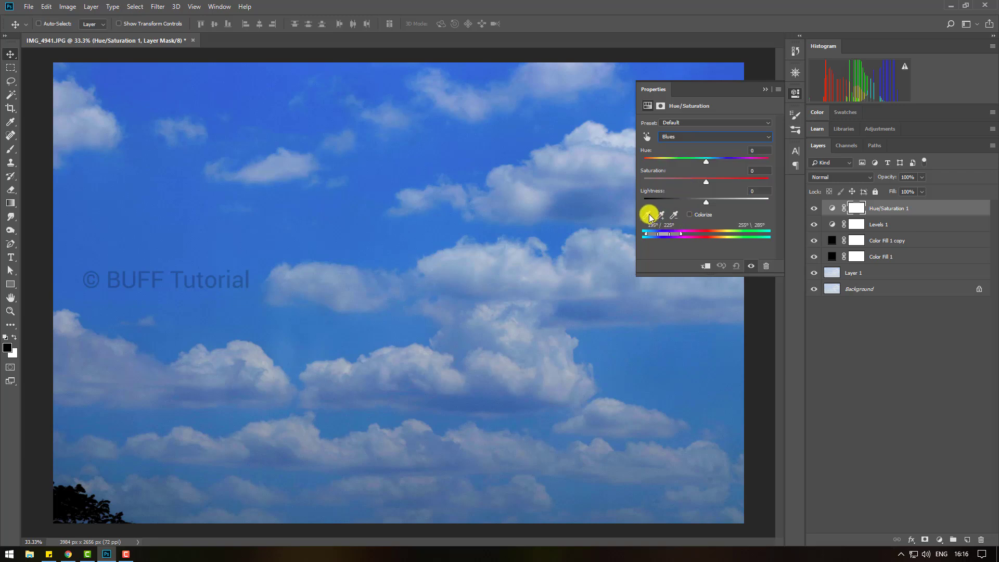
pyautogui.click(321, 224)
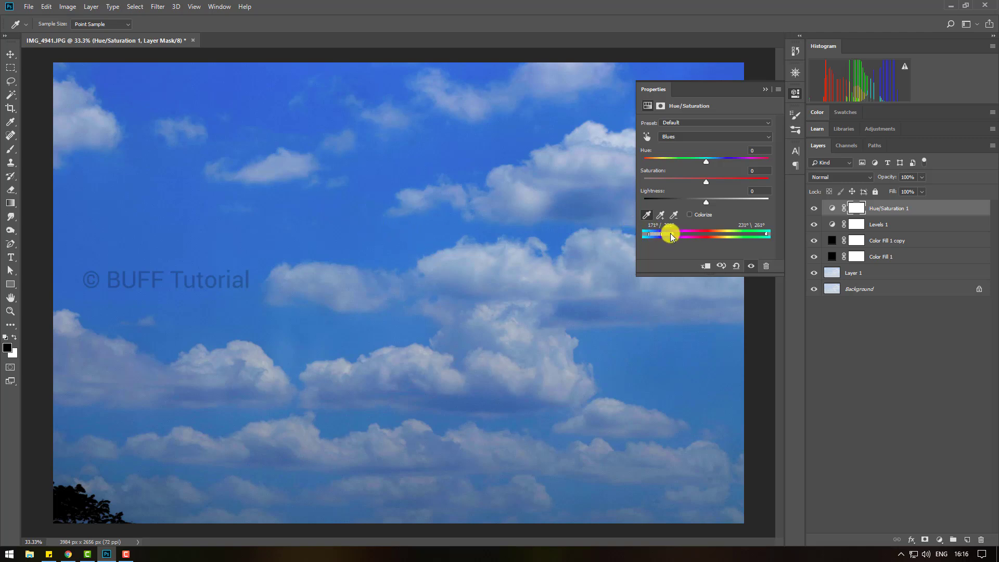
# Set the Blues to Hue 0, Saturation +15 and Lightness -28
pyautogui.moveTo(707, 166); pyautogui.dragTo(707, 164)
pyautogui.moveTo(706, 198)
pyautogui.mouseDown()
pyautogui.moveTo(718, 198)
pyautogui.moveTo(689, 201)
pyautogui.moveTo(755, 194)
pyautogui.moveTo(641, 204)
pyautogui.moveTo(681, 198)
pyautogui.mouseUp()
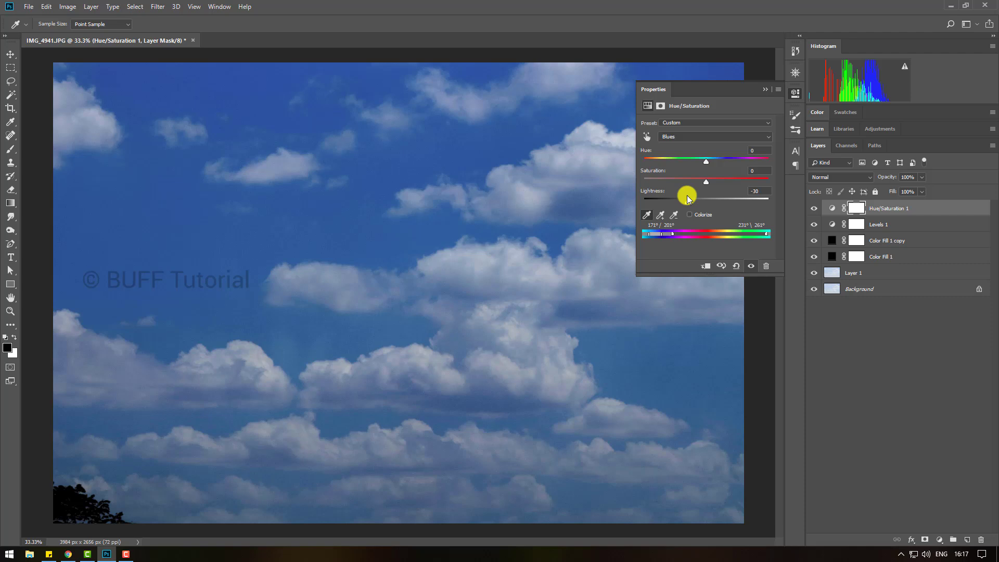
pyautogui.moveTo(703, 186); pyautogui.dragTo(715, 181)
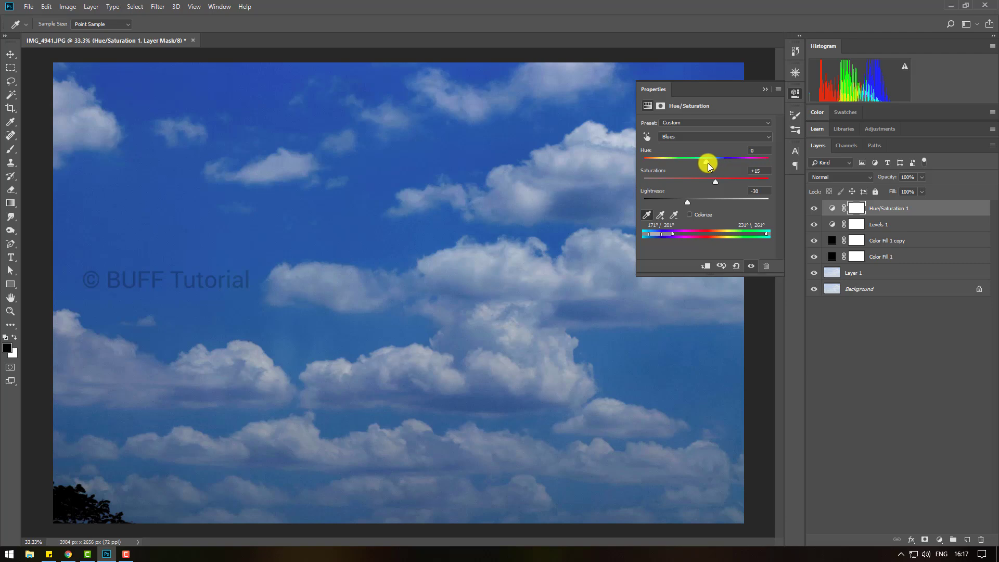
pyautogui.moveTo(708, 161); pyautogui.dragTo(711, 160)
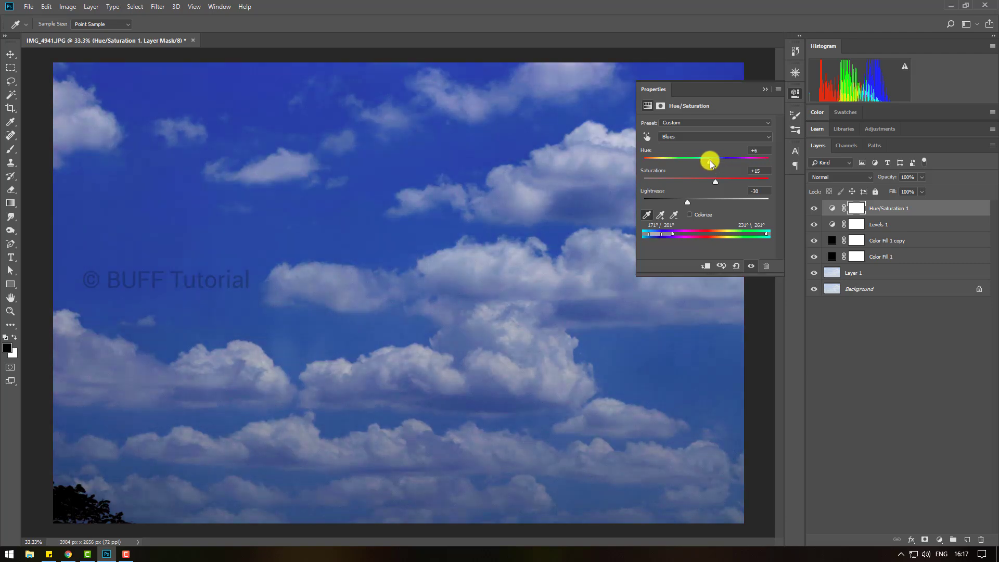
pyautogui.click(757, 151)
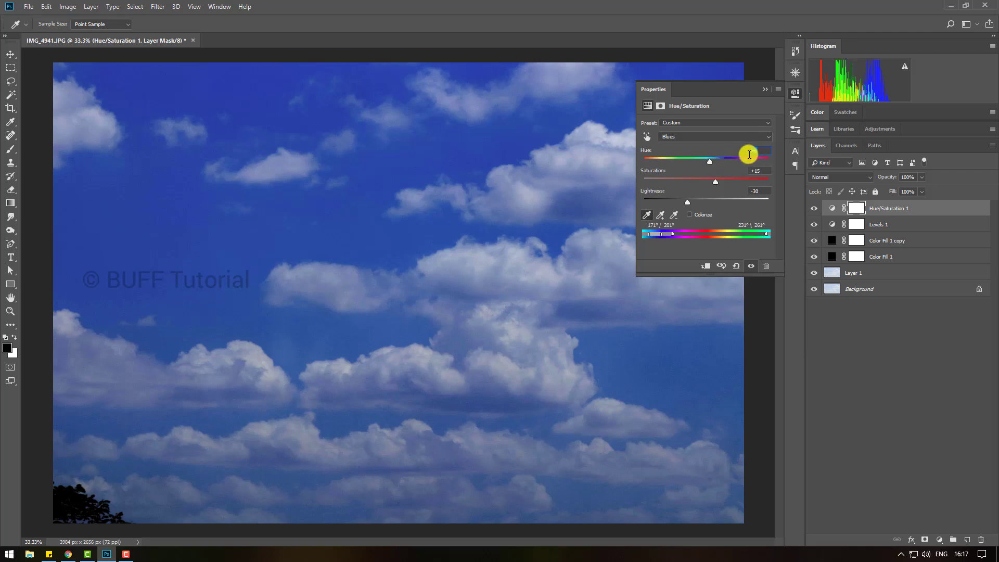
pyautogui.write('0')
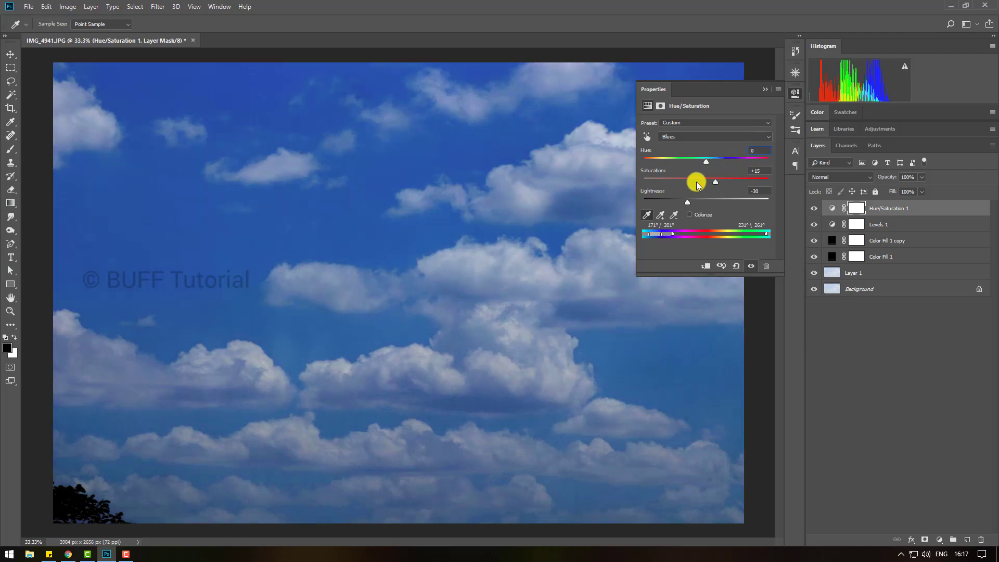
pyautogui.moveTo(693, 202); pyautogui.dragTo(684, 204)
# Group all layers from Hue/Saturation 1 down through Layer 1
pyautogui.click(901, 315)
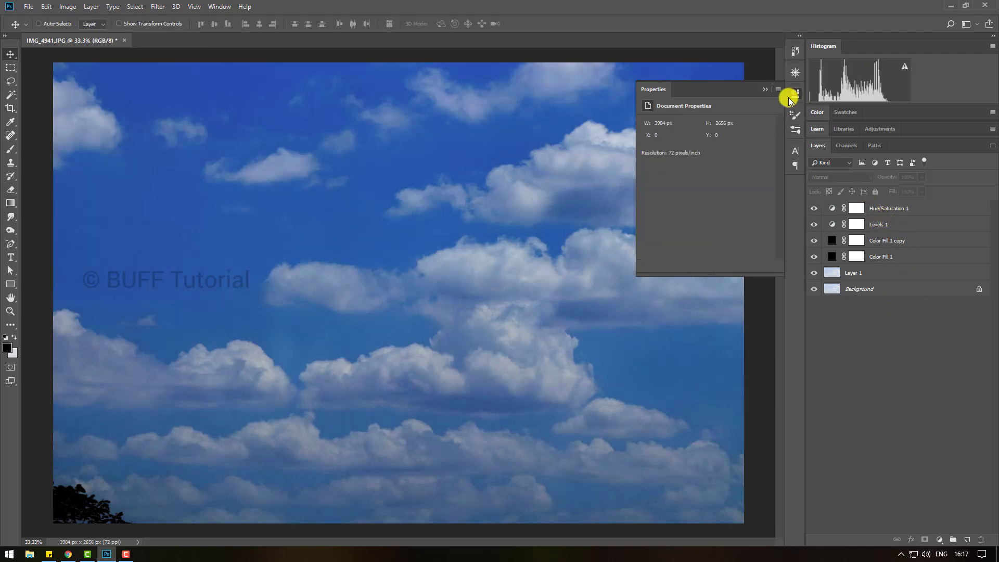
pyautogui.click(796, 131)
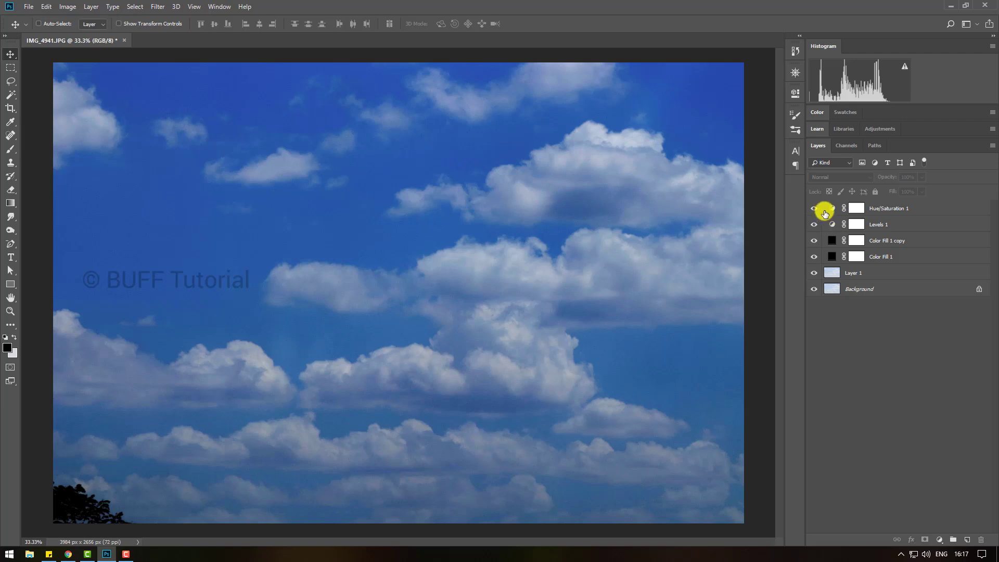
pyautogui.click(912, 211)
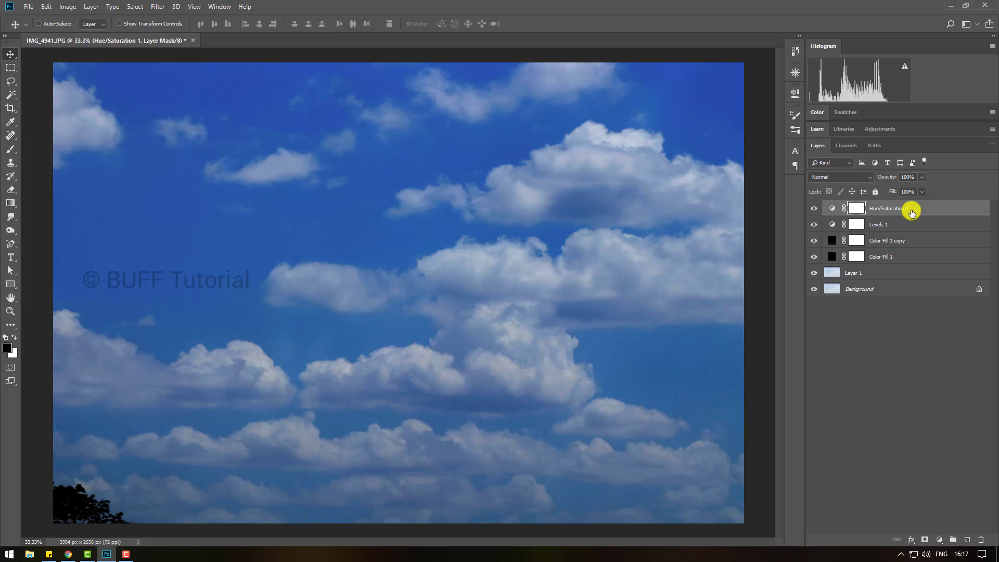
pyautogui.keyDown('shift'); pyautogui.click(889, 270); pyautogui.keyUp('shift')
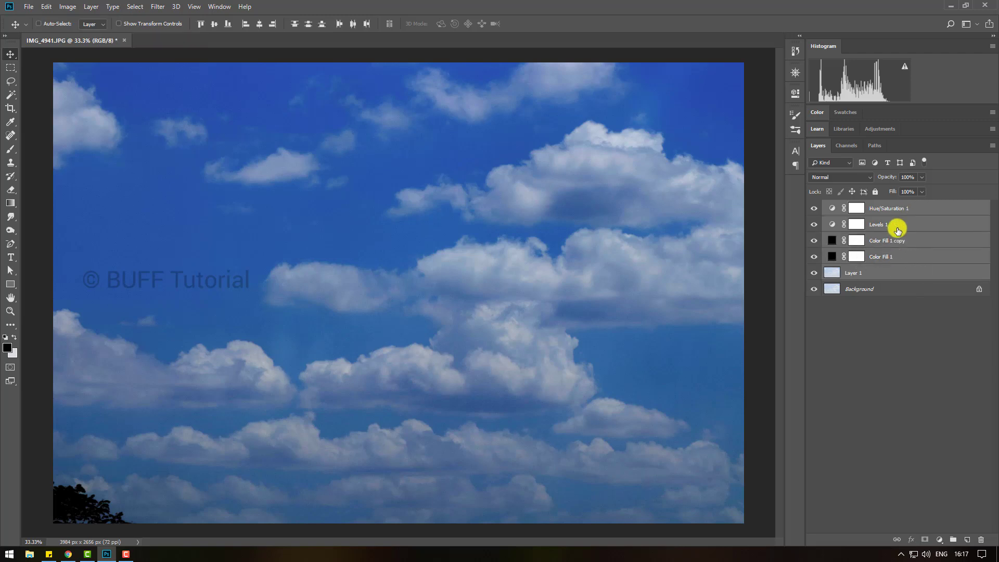
pyautogui.press('ctrl')
pyautogui.hotkey('ctrl', 'g')
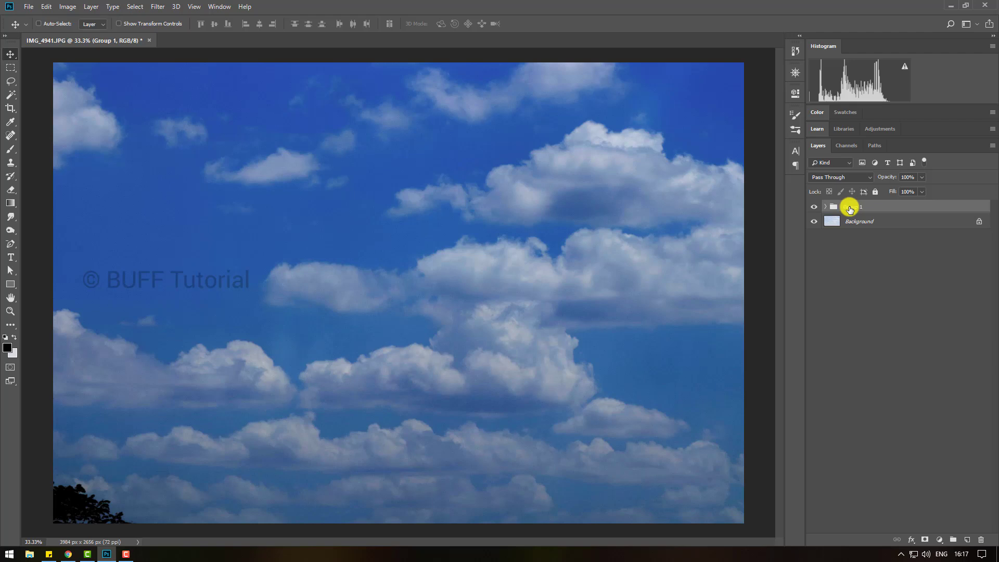
# Rename the new group 'CC Out'
pyautogui.doubleClick(852, 208)
pyautogui.write('CC Out')
pyautogui.click(873, 228)
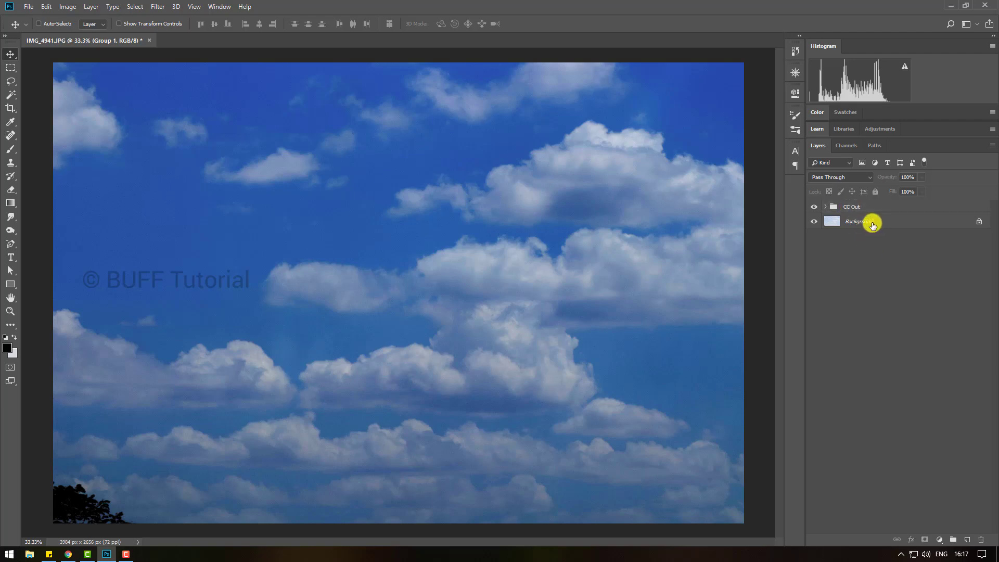
pyautogui.click(872, 209)
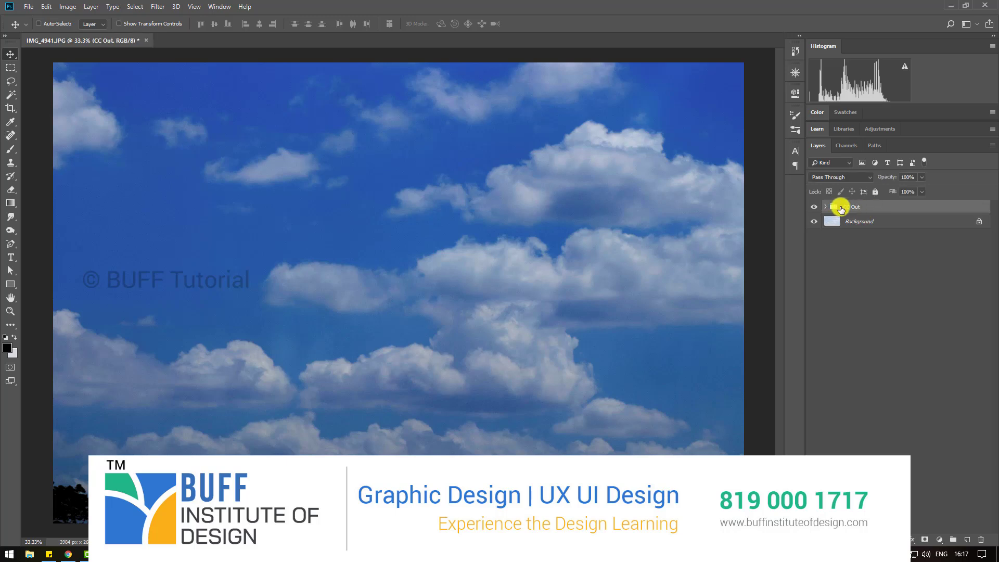
pyautogui.click(815, 207)
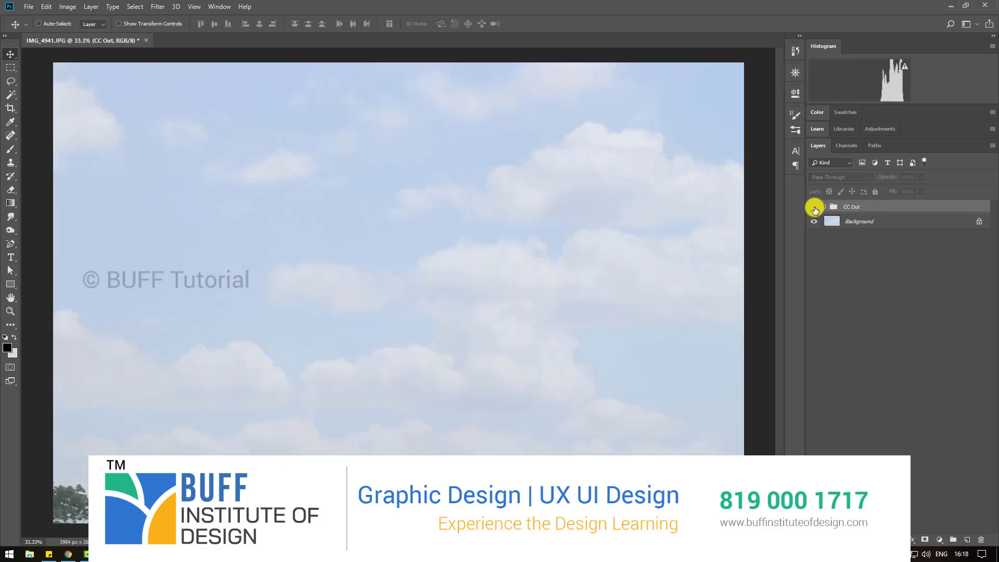
pyautogui.click(815, 207)
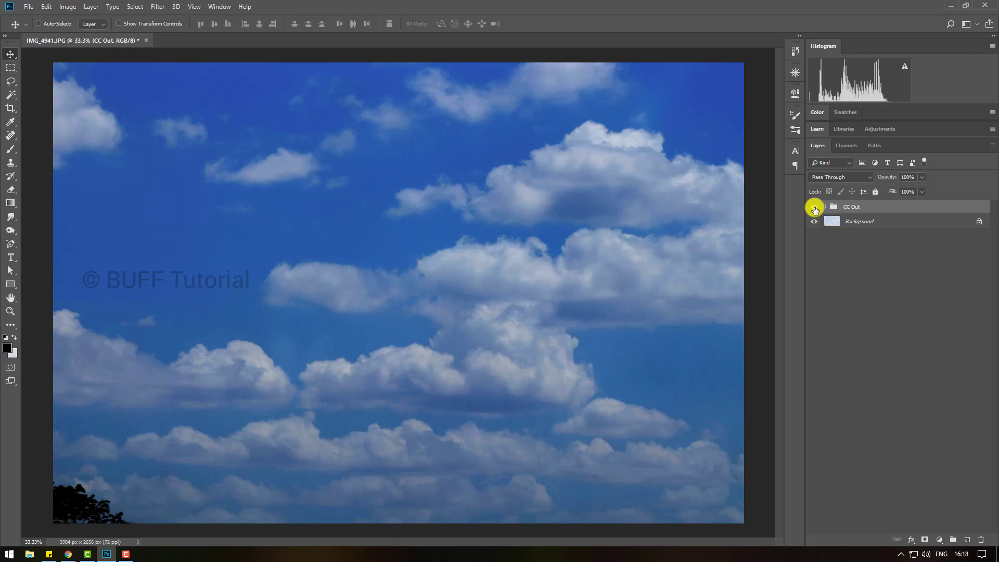
# Inside CC Out, set Color Fill 1 copy to 62% opacity, then deselect layers
pyautogui.click(825, 207)
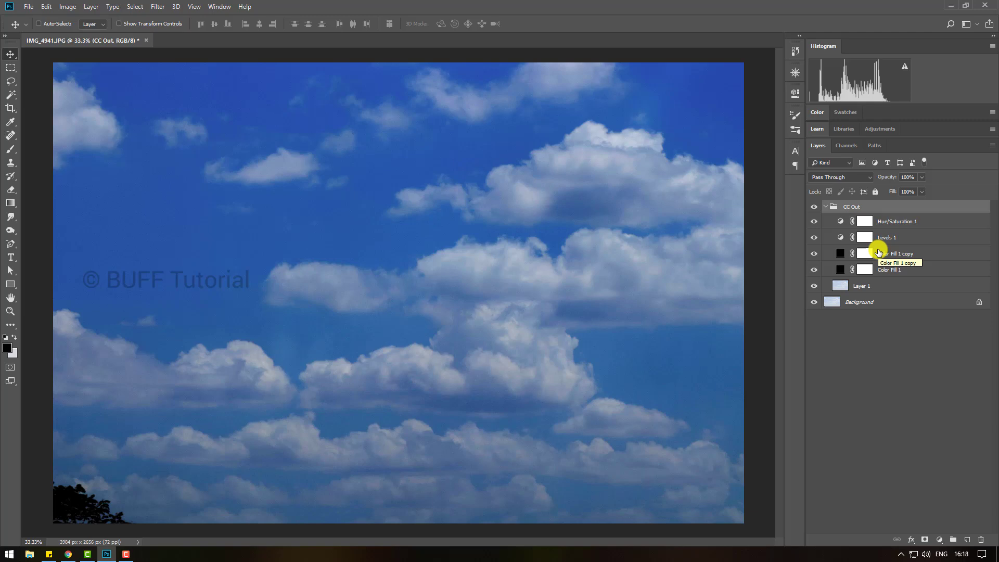
pyautogui.hotkey('shift', 'alt', 'o')
pyautogui.click(885, 254)
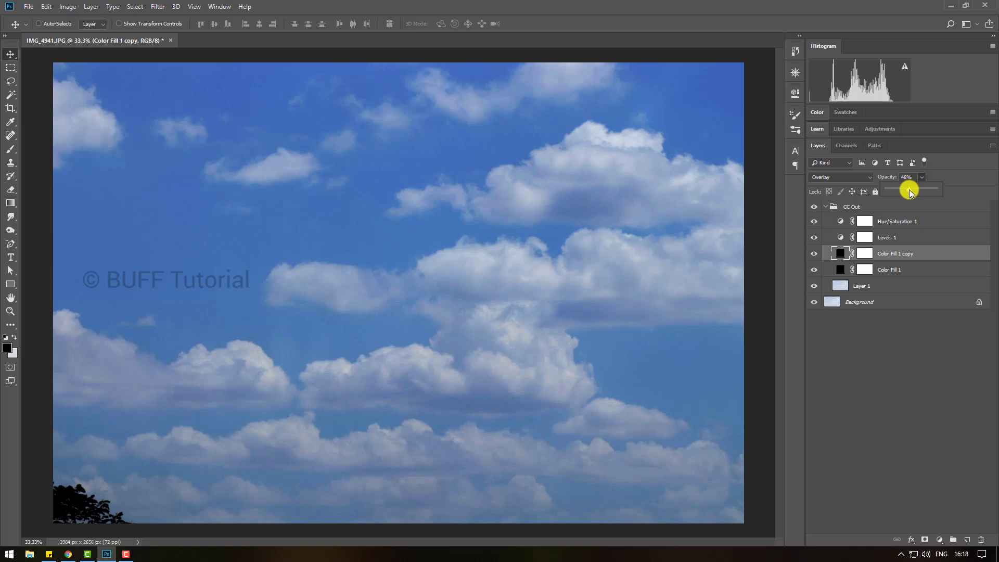
pyautogui.moveTo(909, 191); pyautogui.dragTo(916, 192)
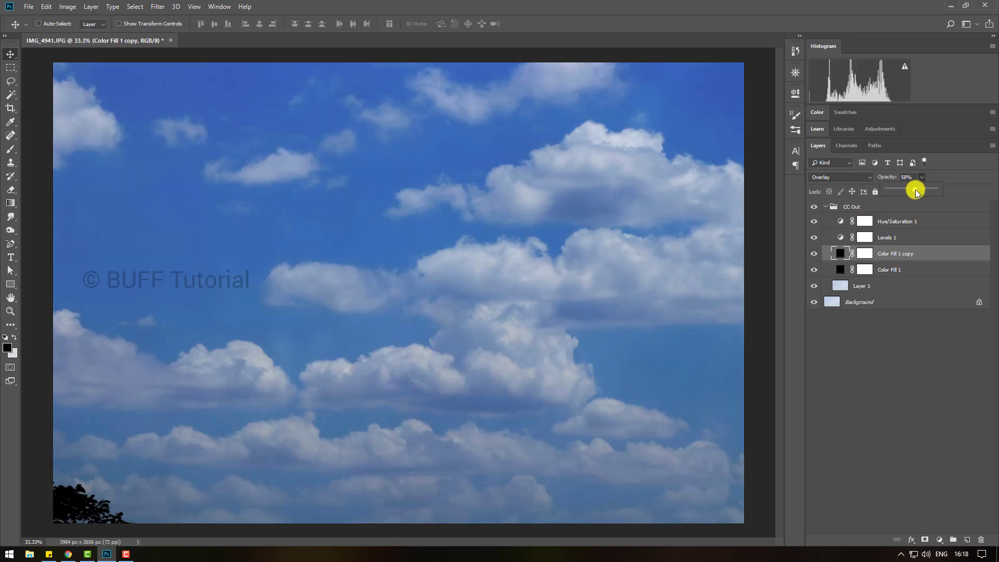
pyautogui.moveTo(918, 192); pyautogui.dragTo(918, 315)
pyautogui.click(918, 313)
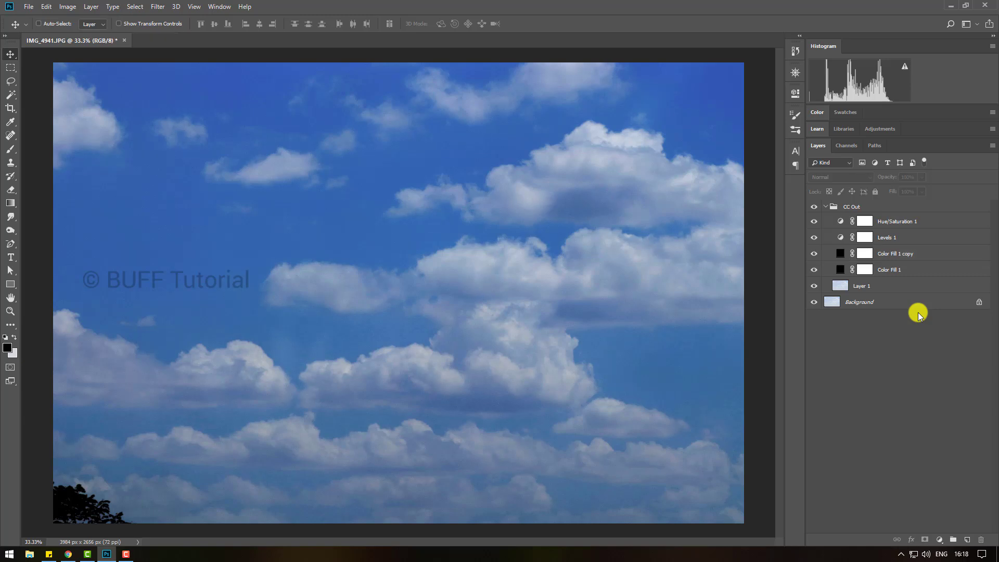